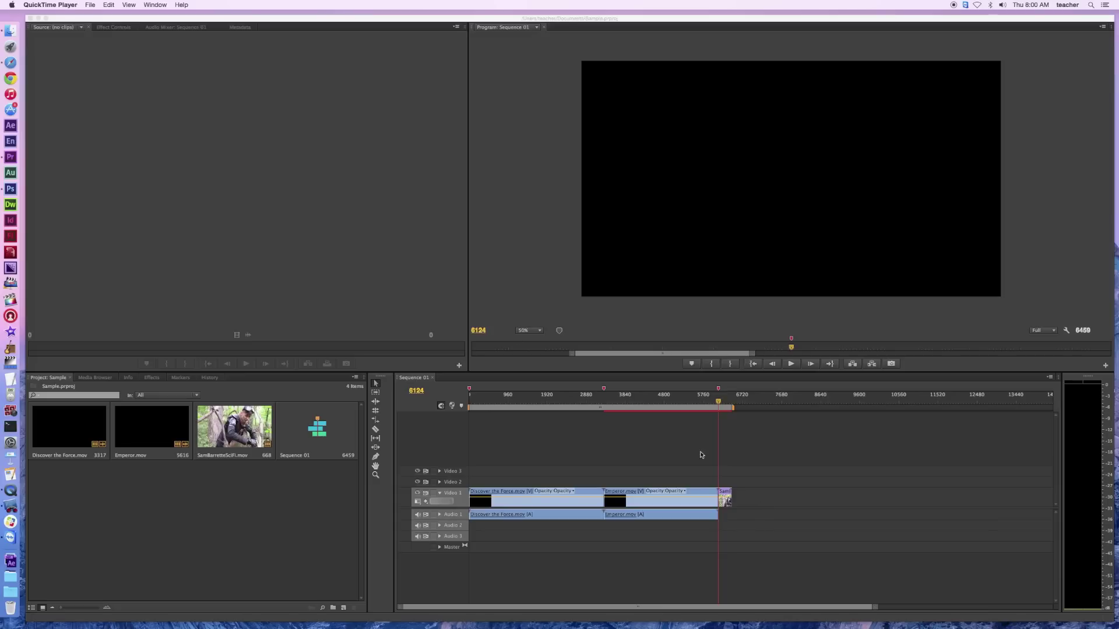
Bring the Premiere Pro window with the Sample project in front of QuickTime Player
left_click(218, 24)
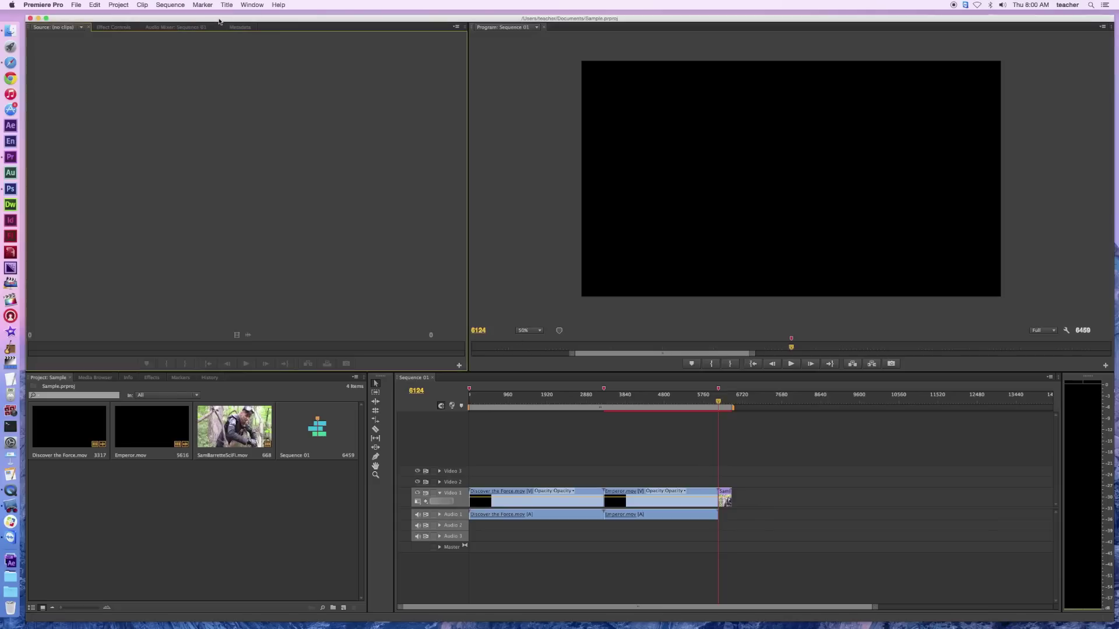
Send Sequence 01 to Encore via File > Adobe Dynamic Link > Send to Encore
left_click(76, 5)
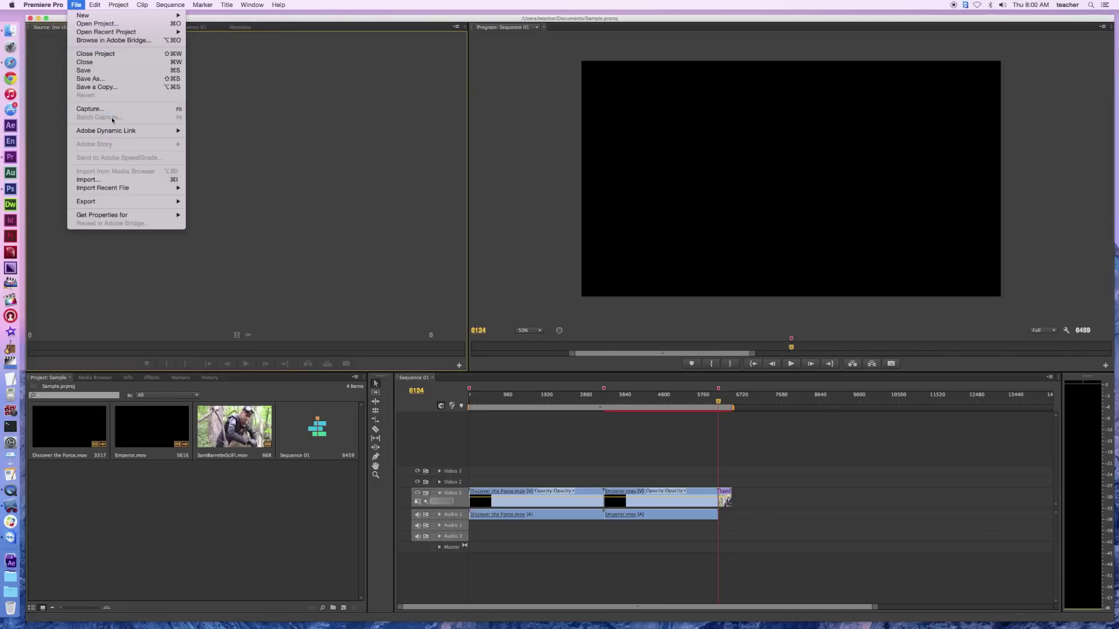
mouse_move(114, 131)
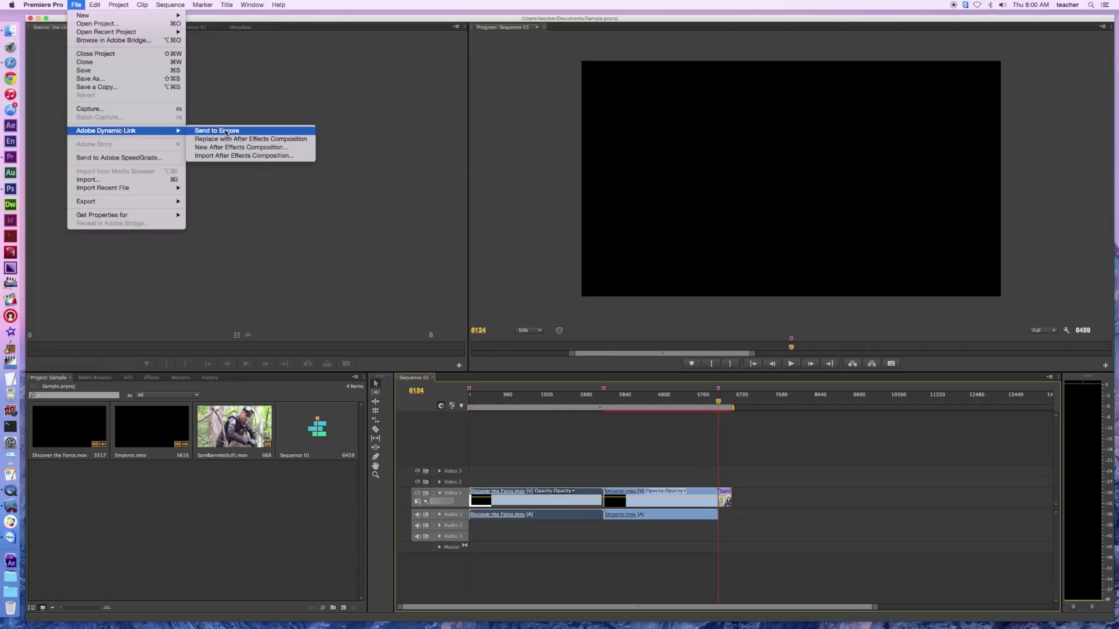
left_click(226, 131)
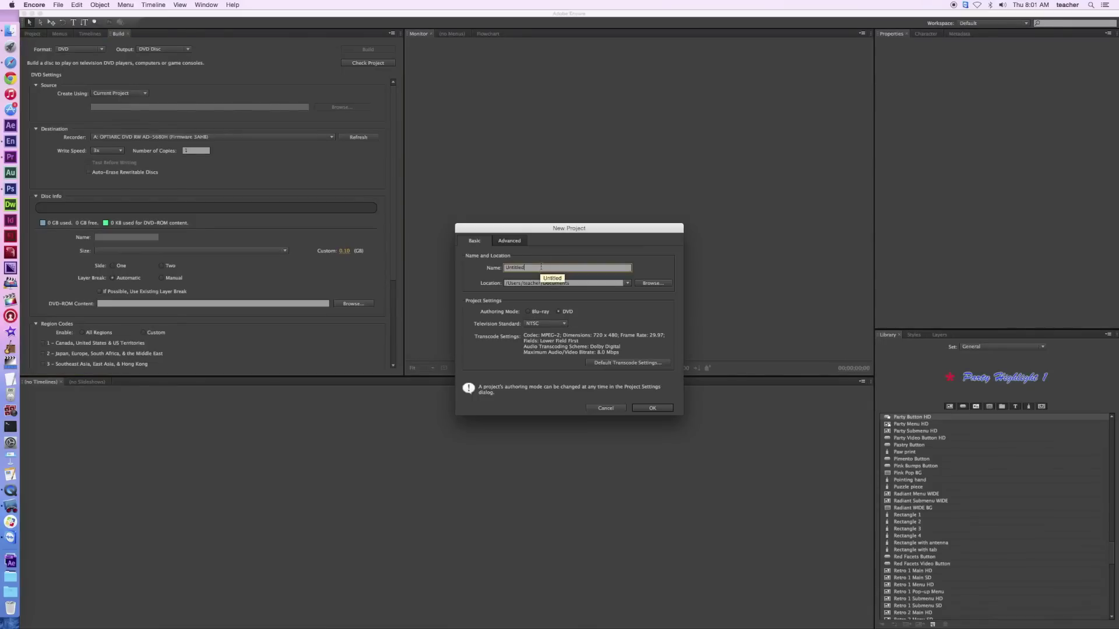
left_click(541, 266)
Name the new Encore project Sample and set its authoring mode to DVD
type("Sample")
left_click(541, 314)
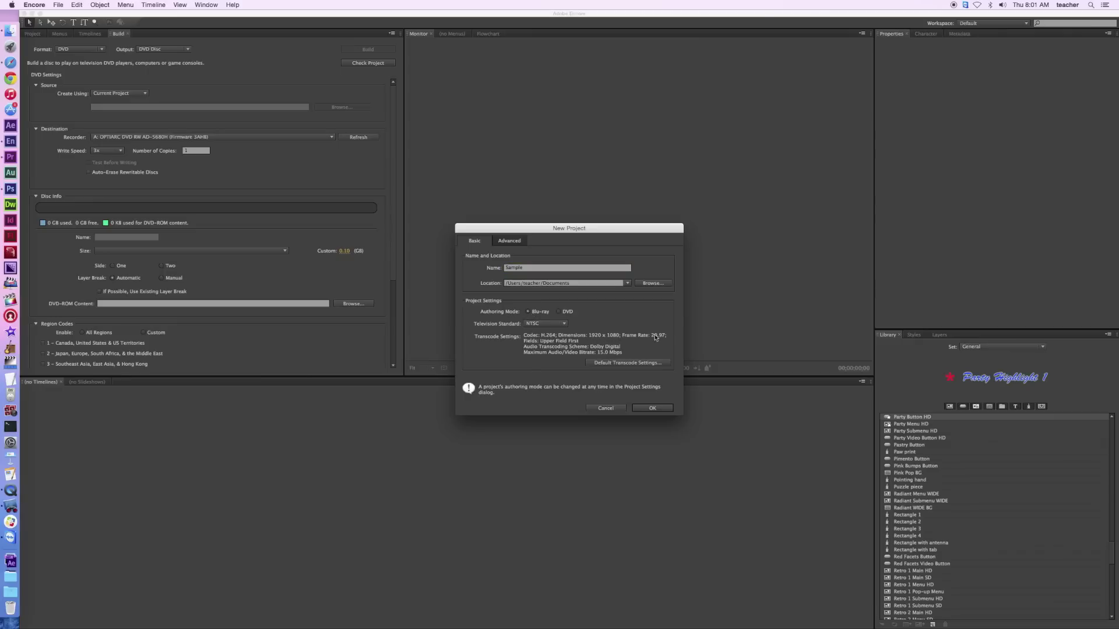
left_click(560, 315)
Keep the default transcode settings at 8.0 Mbps and create the project
left_click(640, 363)
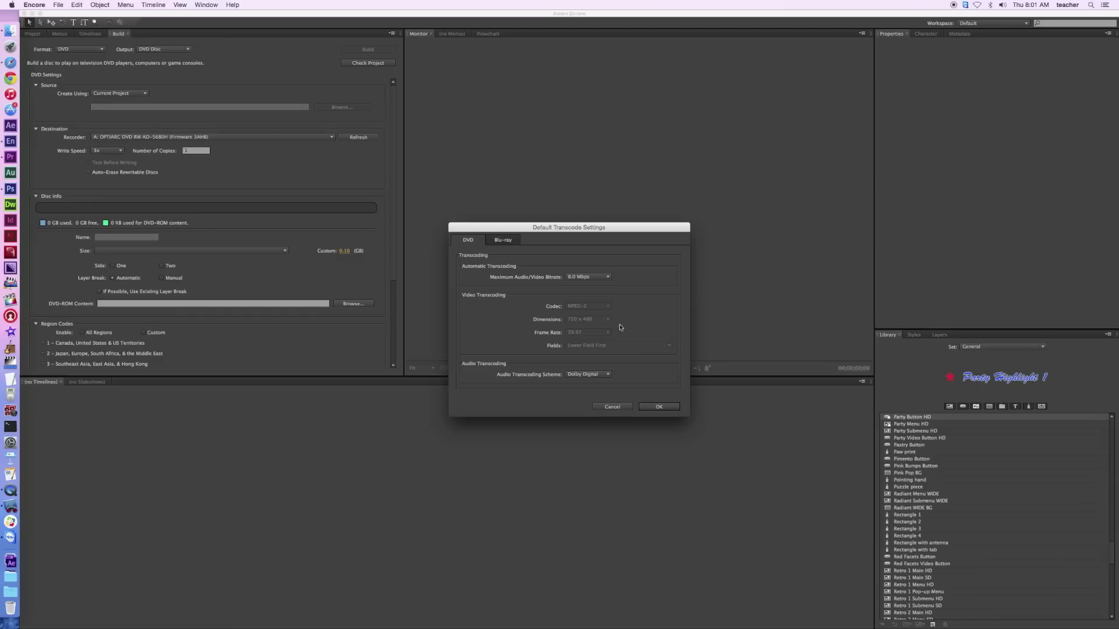
left_click(607, 277)
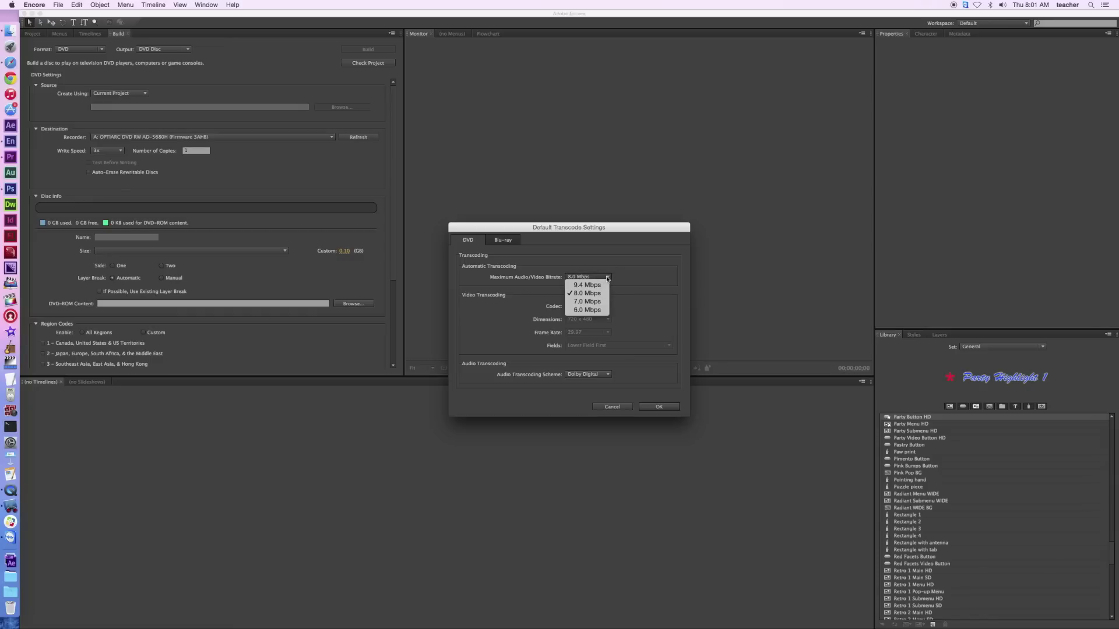
left_click(649, 281)
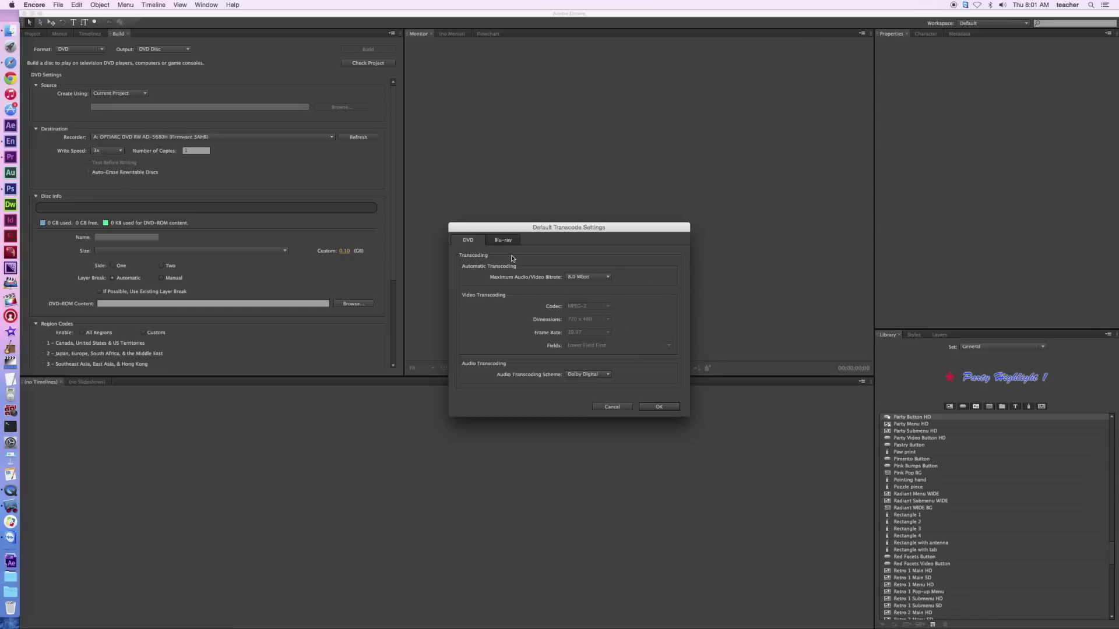
left_click(657, 408)
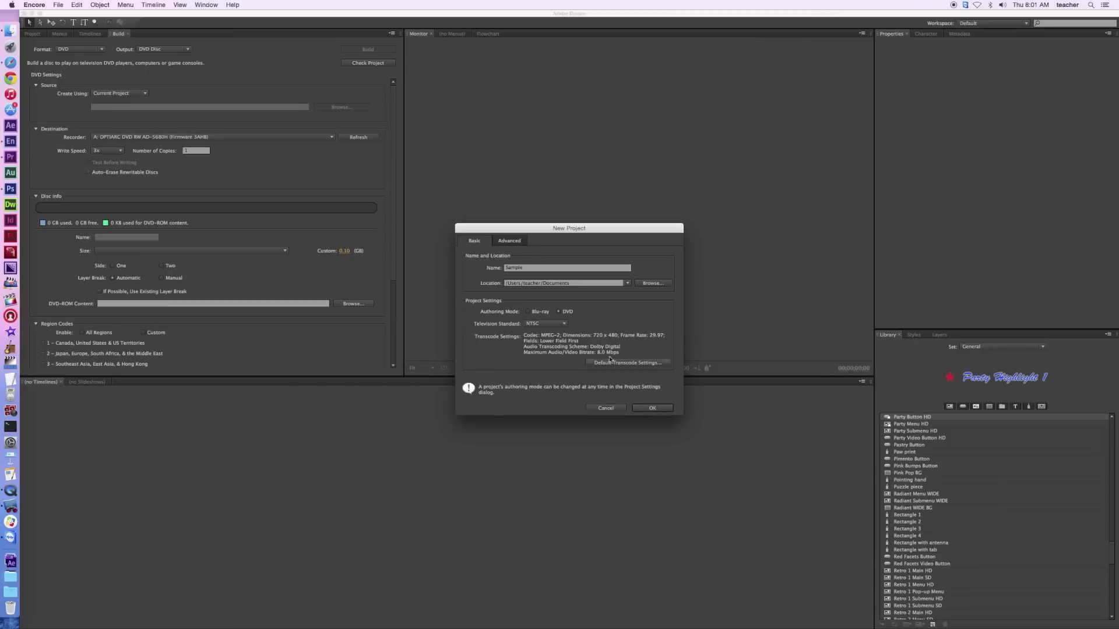
left_click(653, 408)
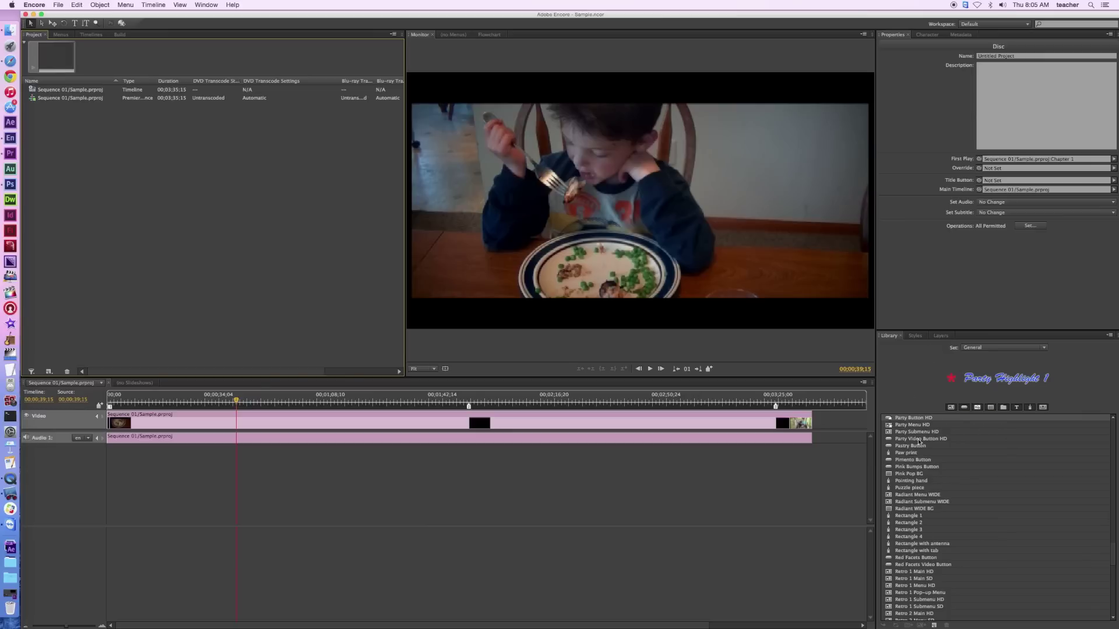
Check the Styles tab, return to the Library tab, then move the Encore window aside
left_click(915, 336)
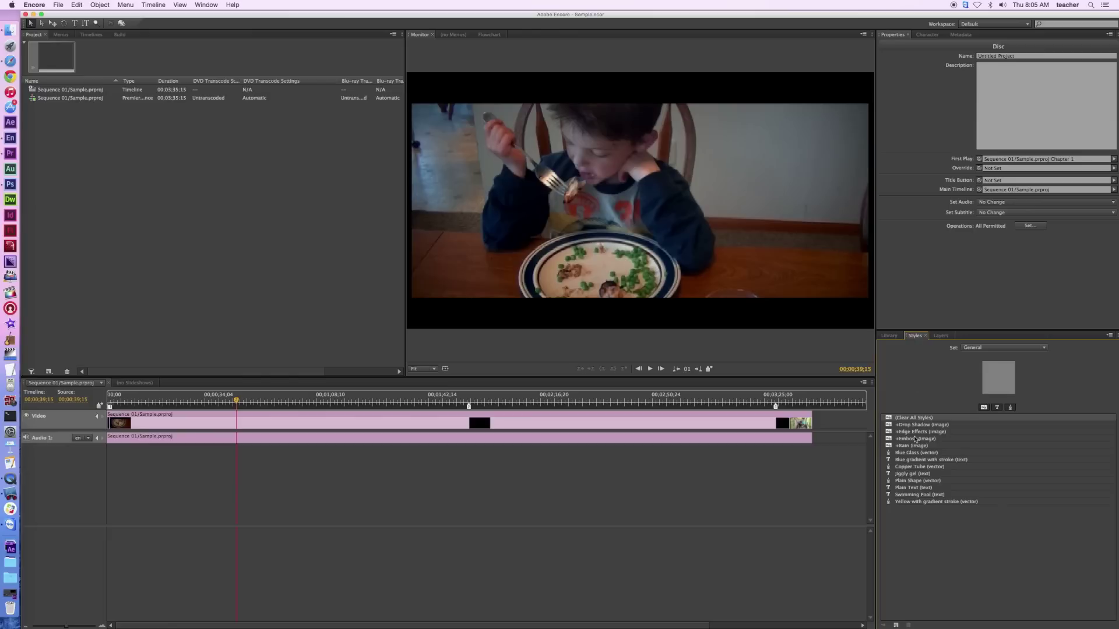
left_click(889, 336)
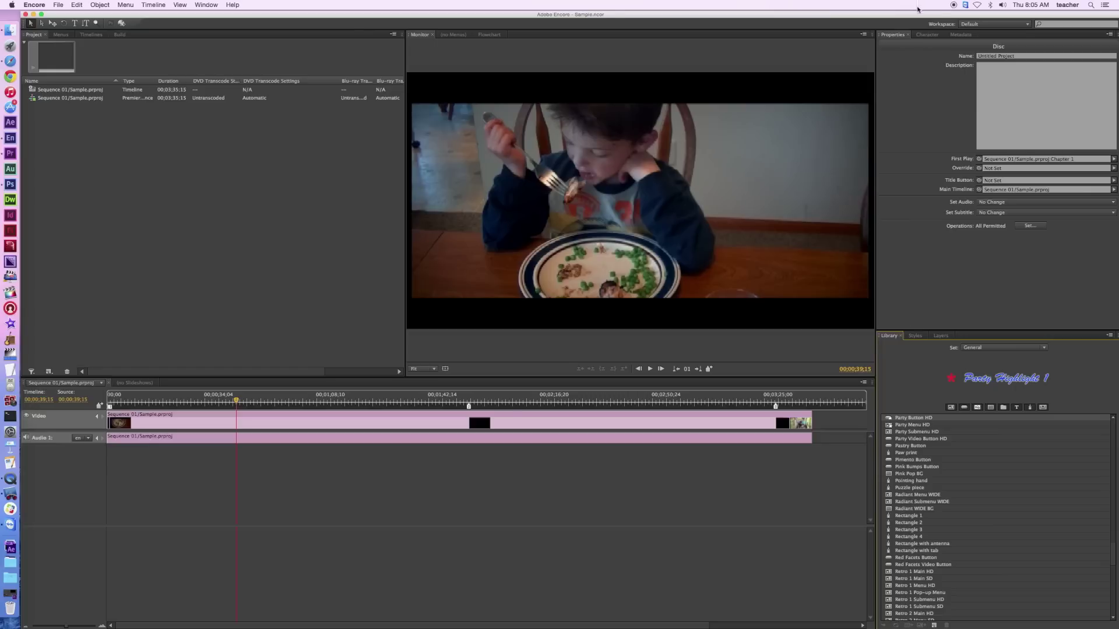
left_click_drag(935, 16, 716, 3)
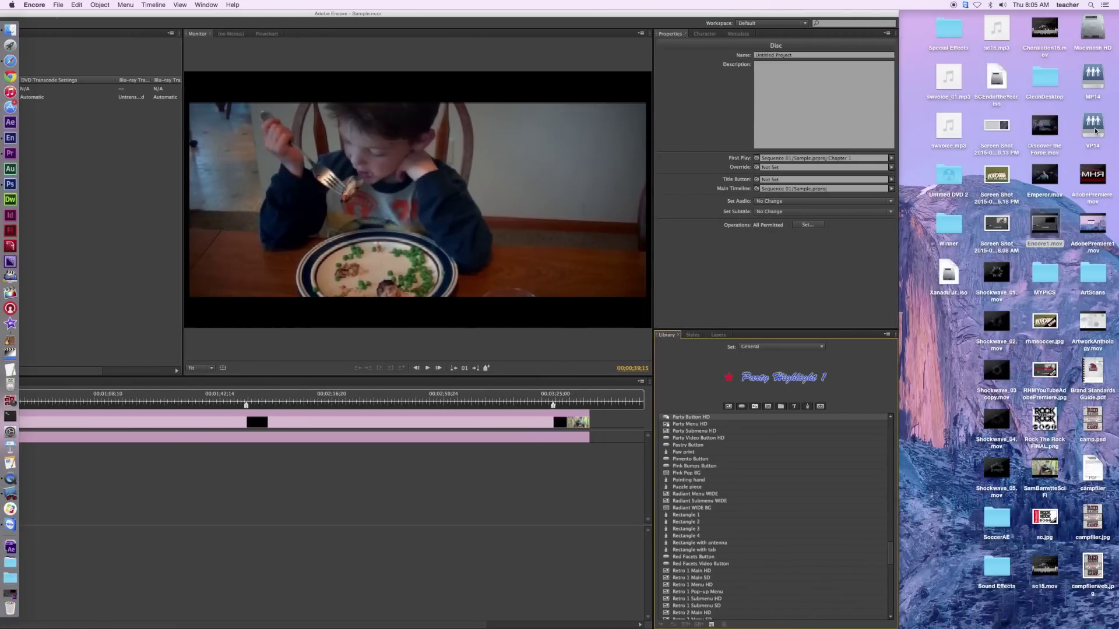
In VP14's Encore Content folder, select the Library, main, Styles, support and Template folders
double_click(1094, 129)
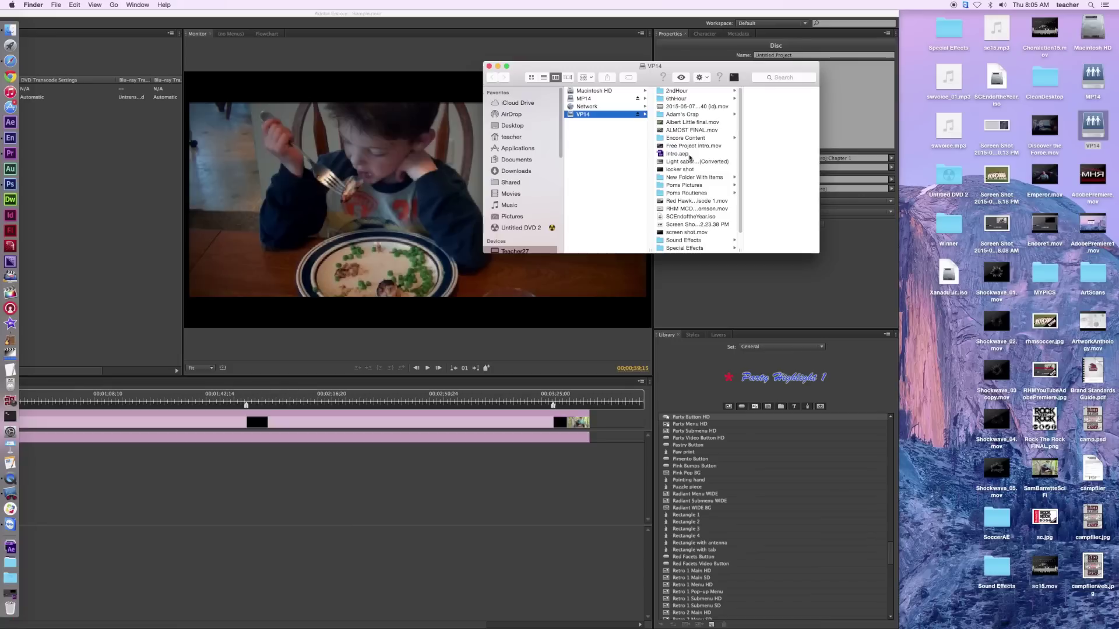
left_click(686, 139)
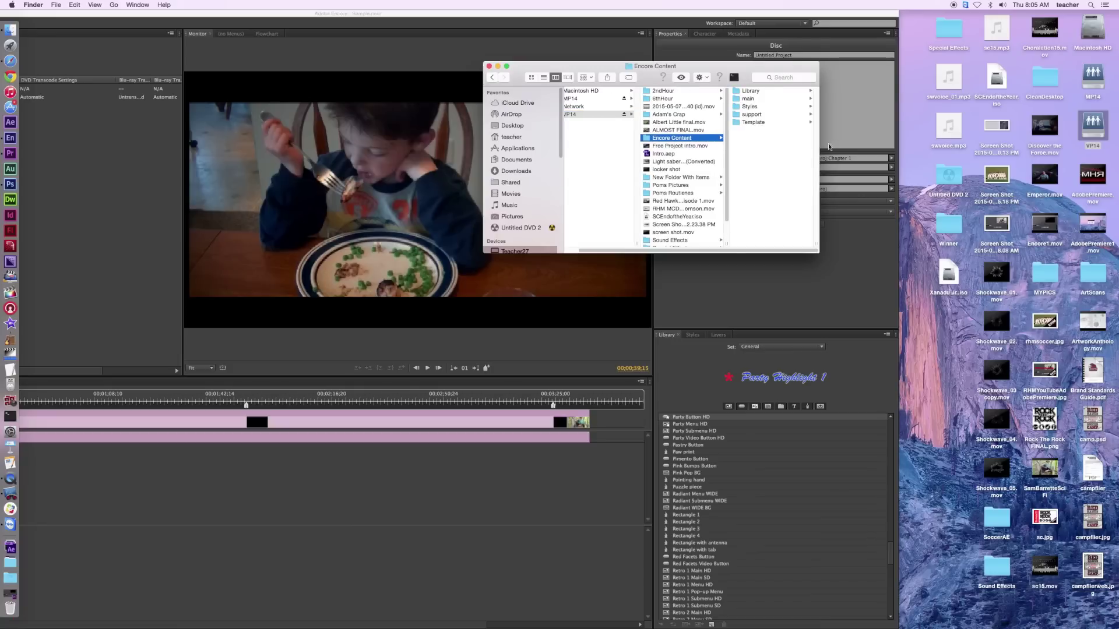
left_click_drag(775, 146, 749, 100)
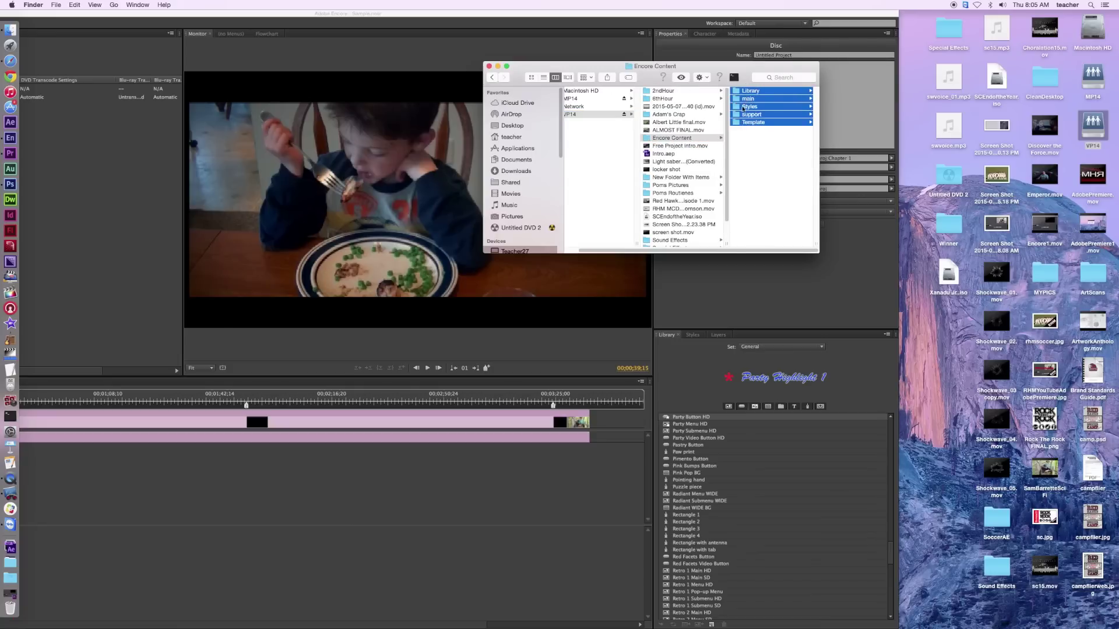
left_click_drag(605, 68, 919, 187)
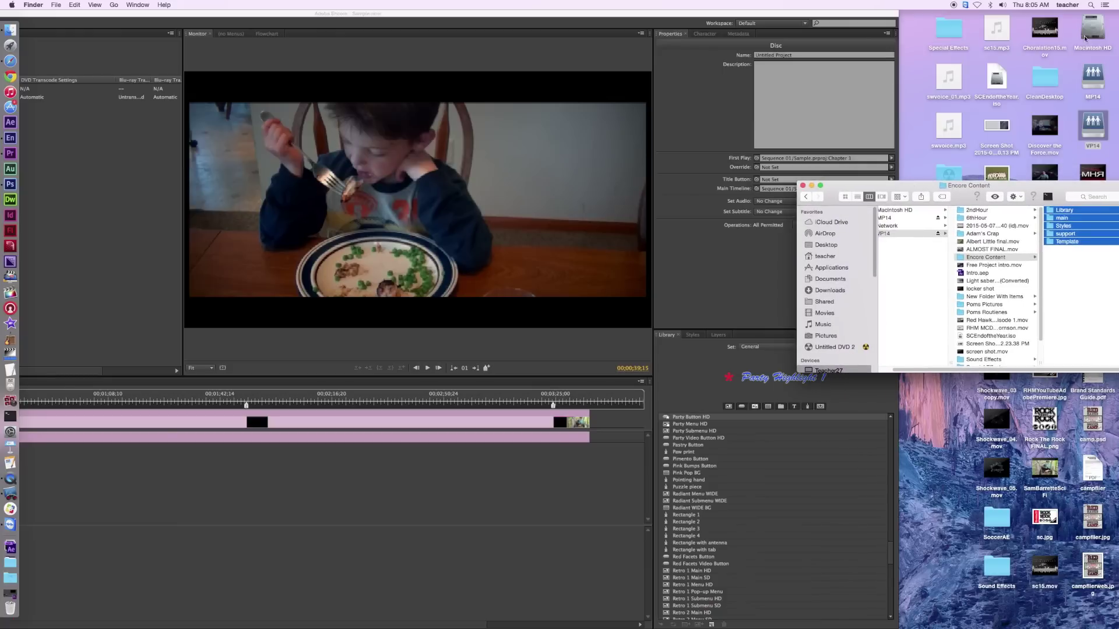
left_click_drag(881, 186, 686, 148)
left_click(639, 231)
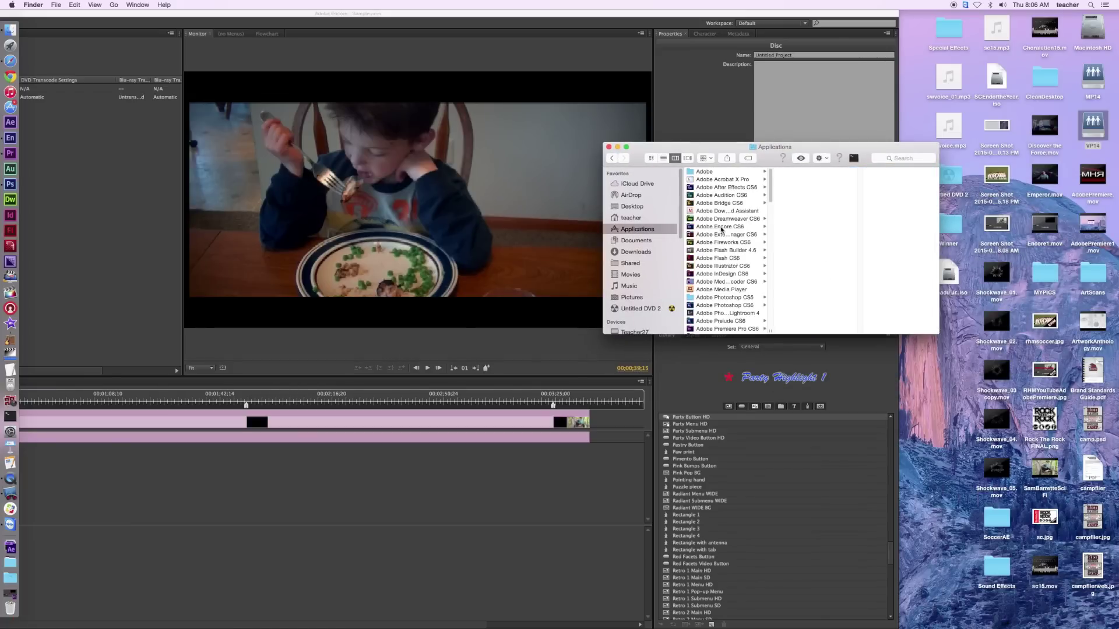
Inspect the template folders in Applications/Adobe Encore CS6/Library, then close the Finder window
left_click(721, 227)
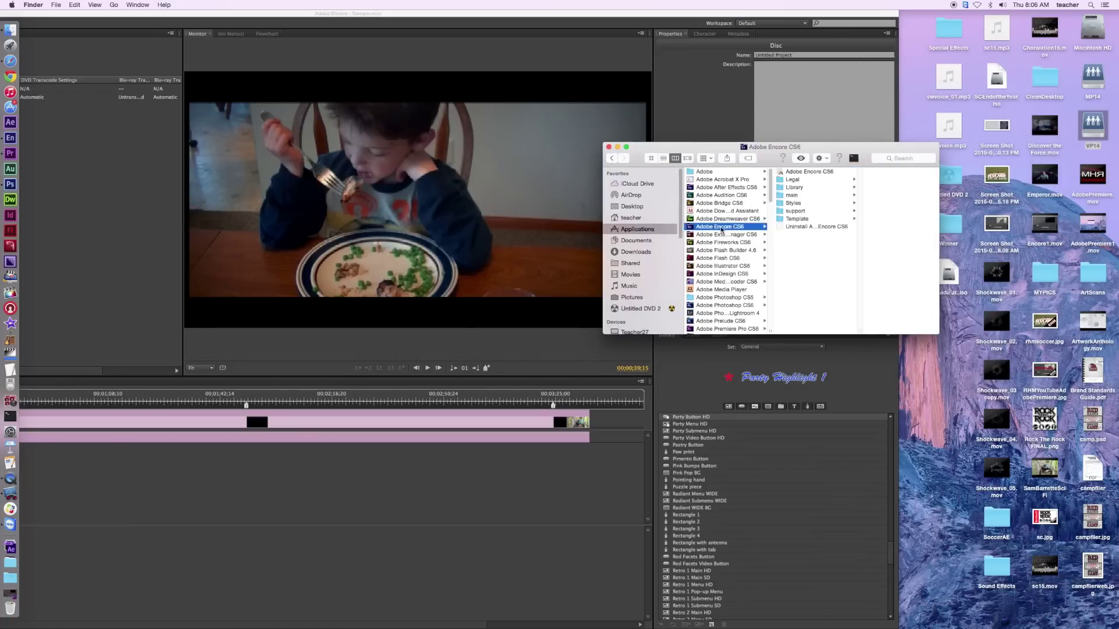
left_click(796, 188)
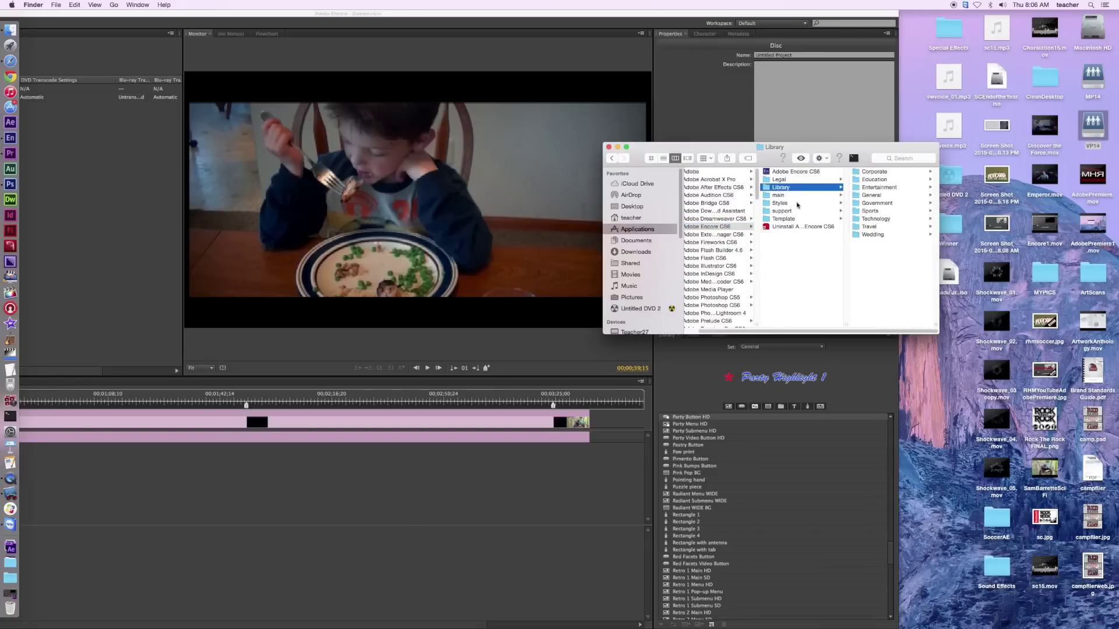
left_click(790, 240)
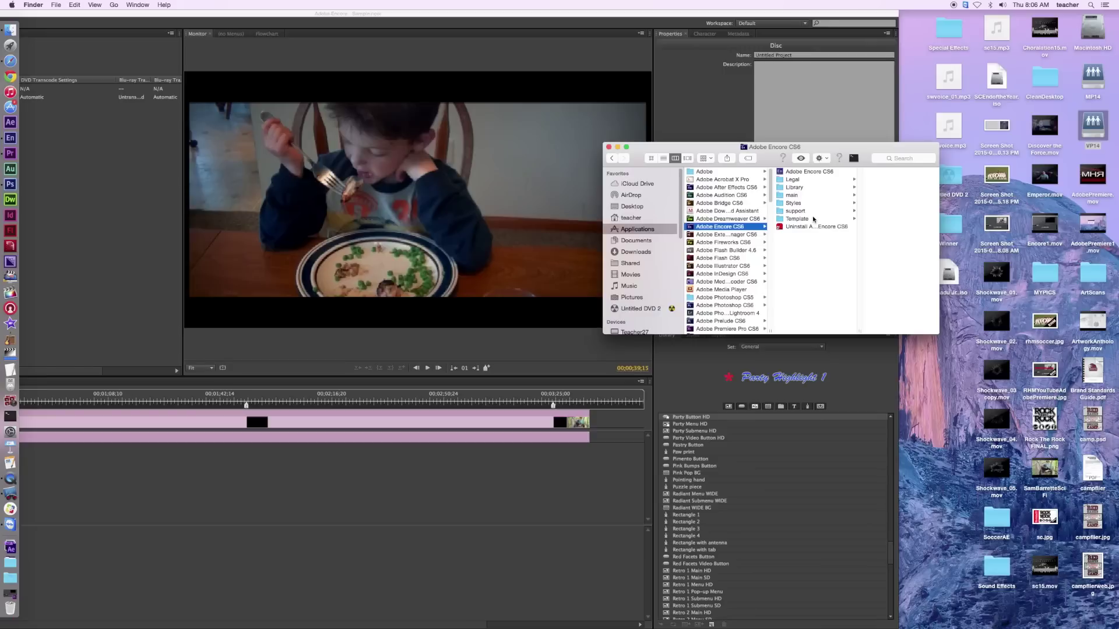
left_click_drag(690, 148, 688, 140)
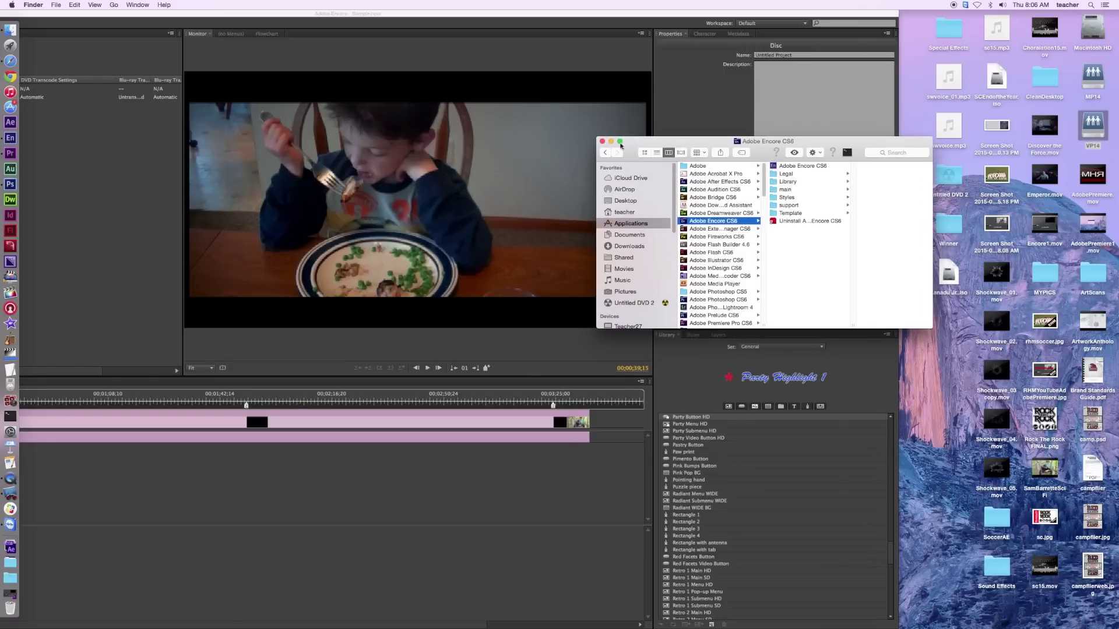
left_click(603, 141)
Set Media preferences' Library Content Location to /Applications/Adobe Encore CS6/Library and confirm
double_click(327, 13)
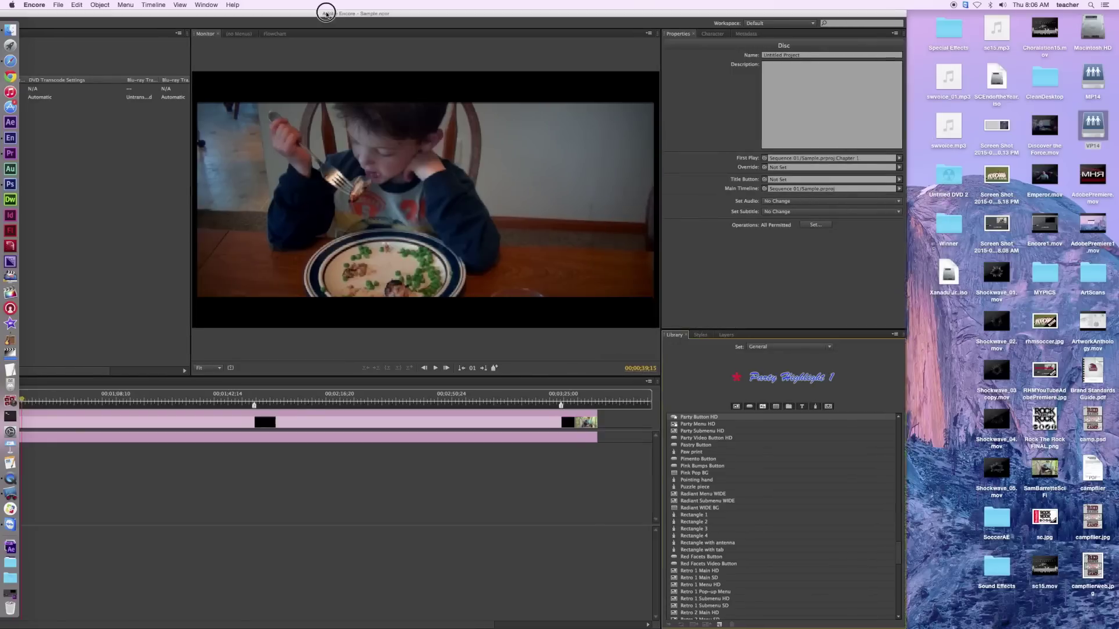
left_click_drag(326, 13, 538, 16)
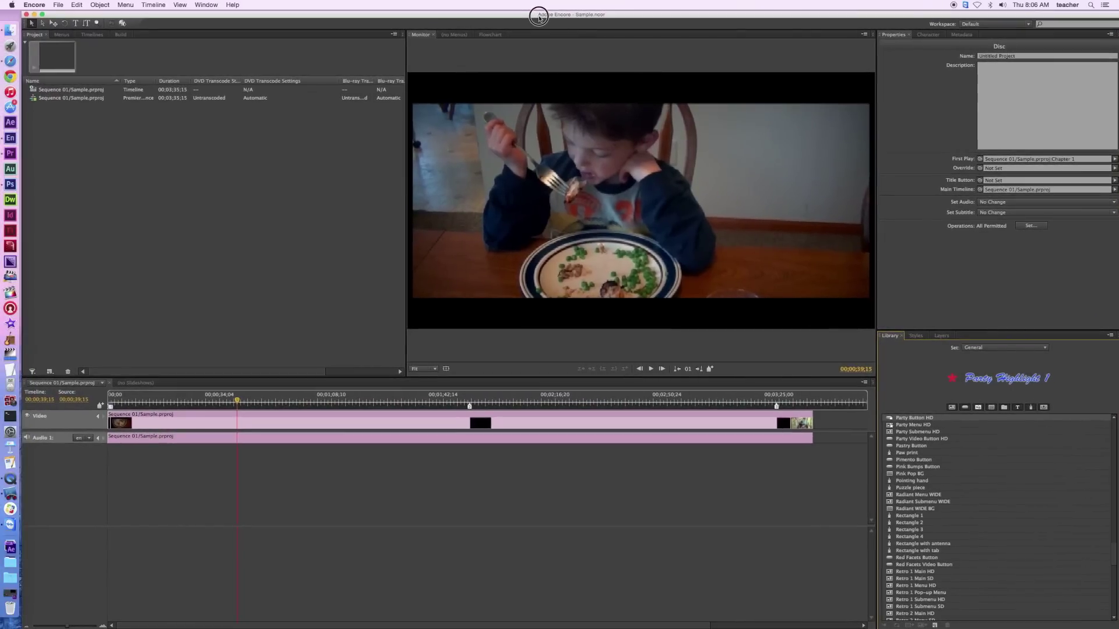
left_click(32, 5)
mouse_move(59, 29)
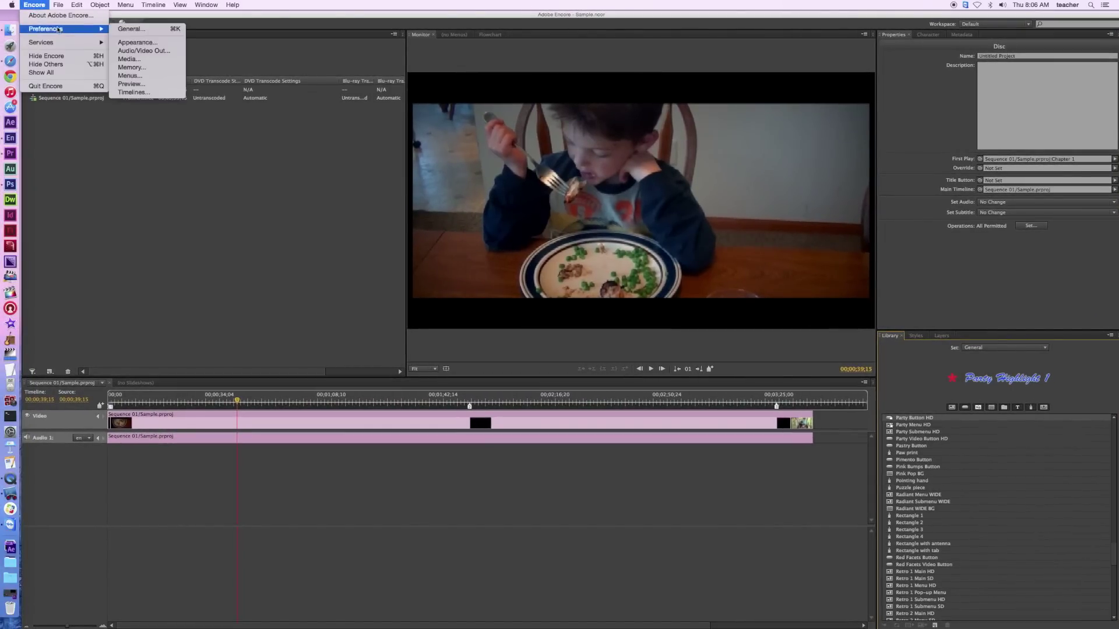
left_click(130, 61)
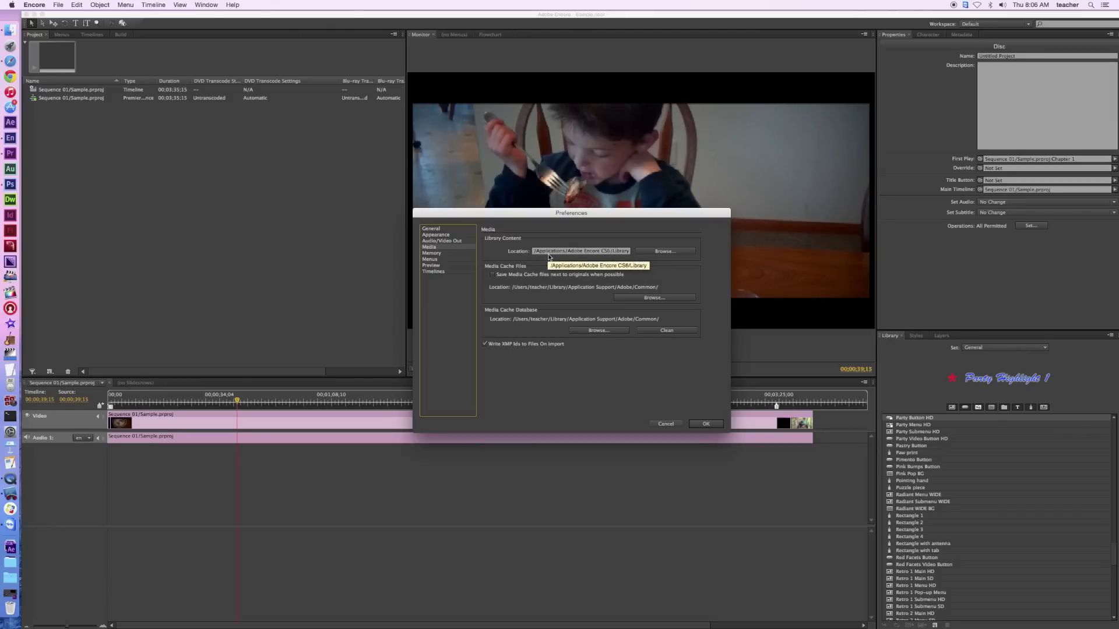
left_click(659, 253)
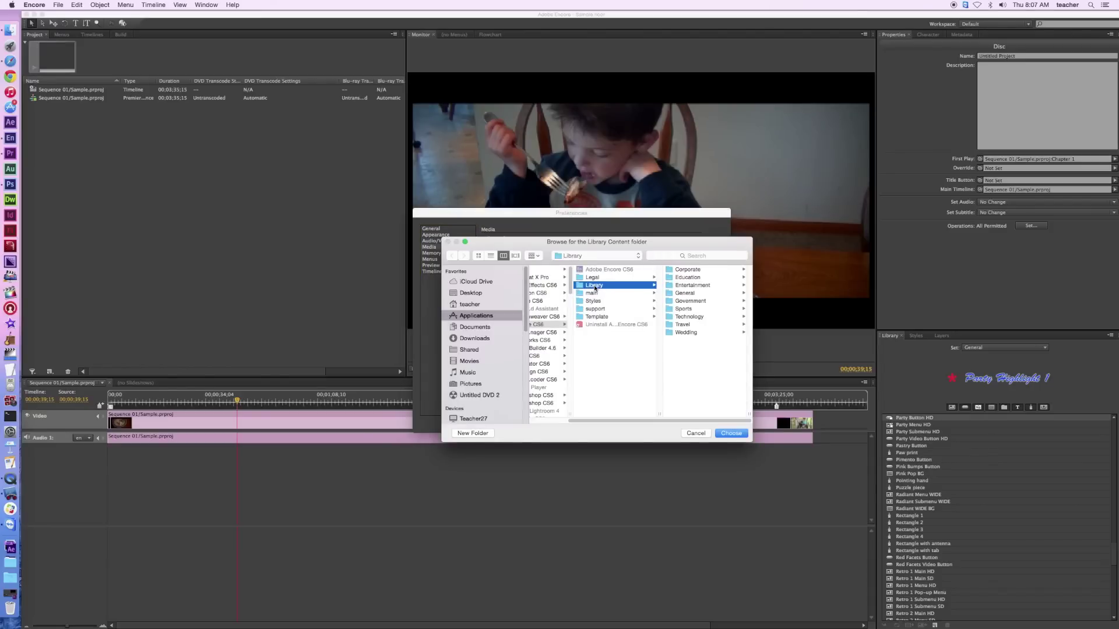
scroll(606, 367, "left", 3)
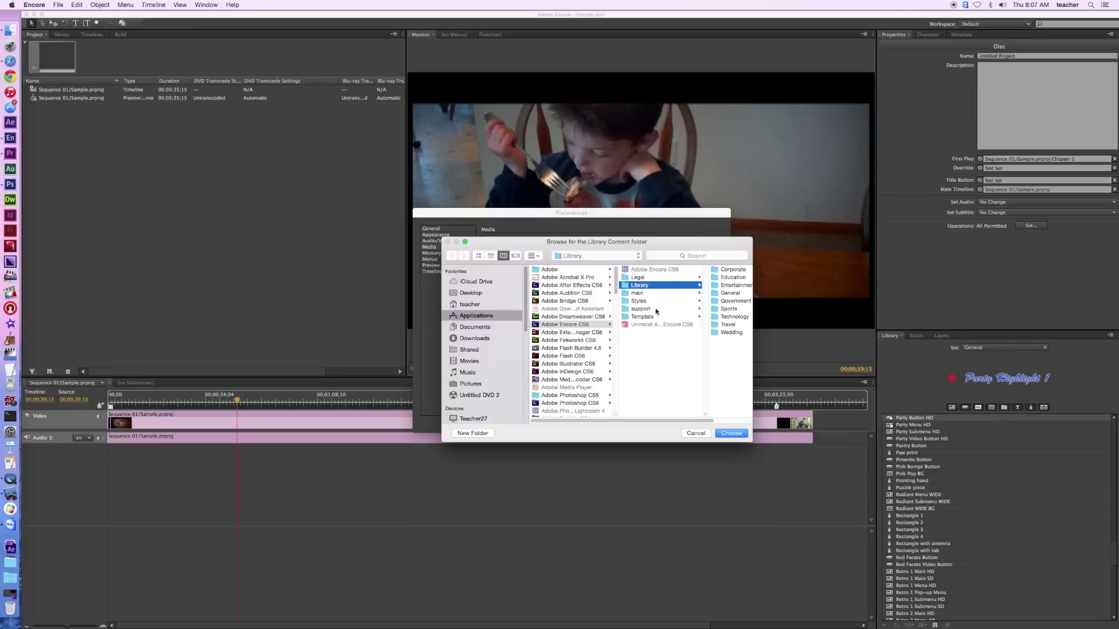
scroll(657, 311, "right", 2)
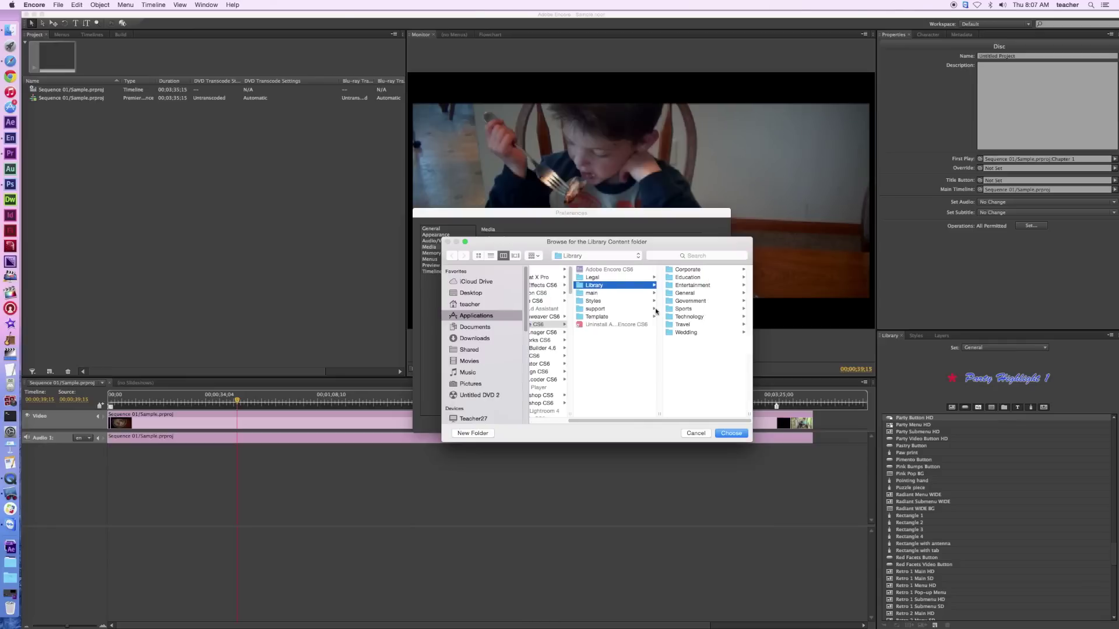
left_click(732, 434)
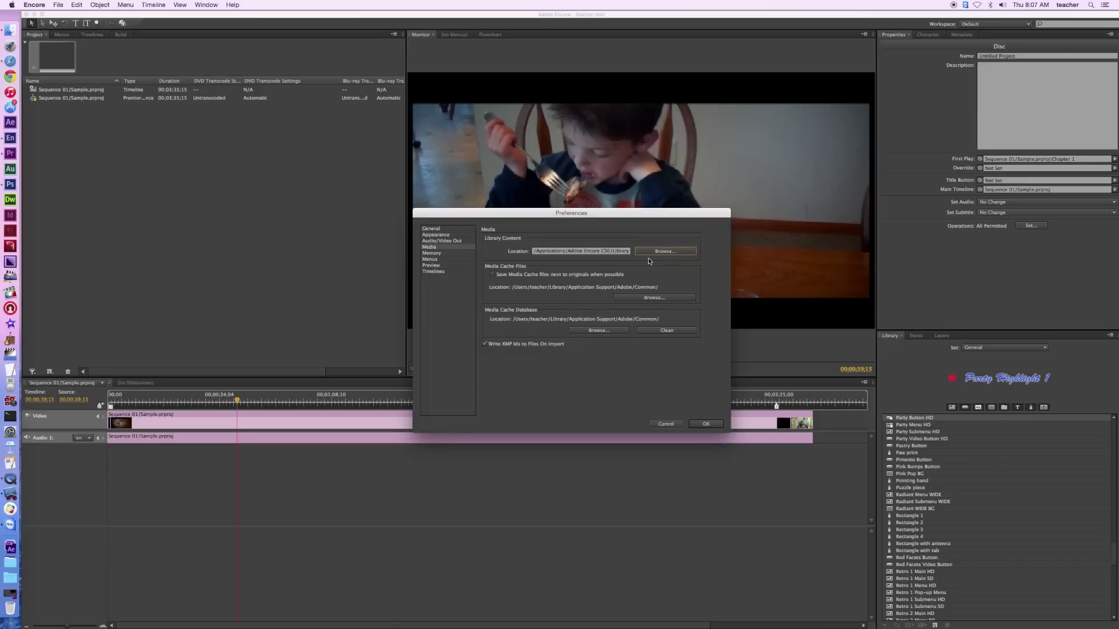
left_click(706, 424)
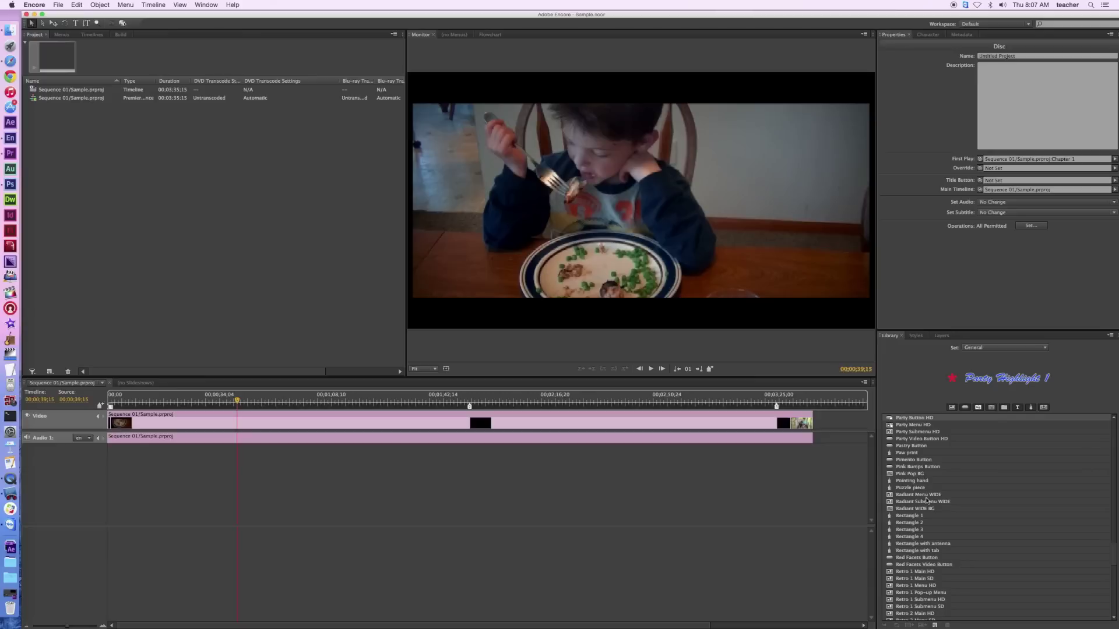
scroll(927, 500, "down", 3)
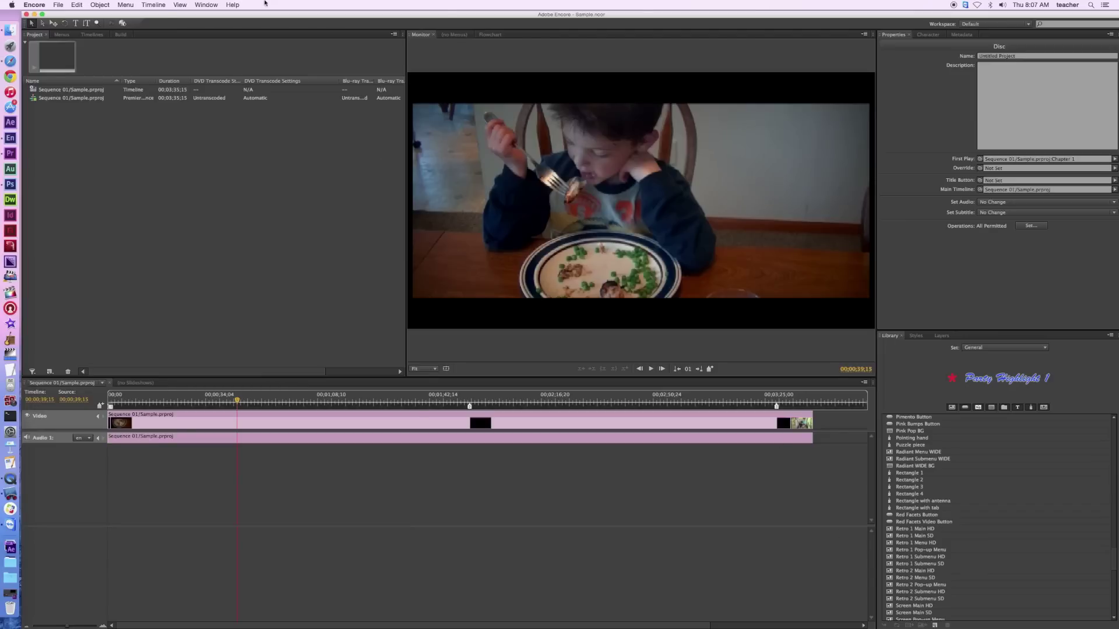
left_click_drag(276, 15, 278, 17)
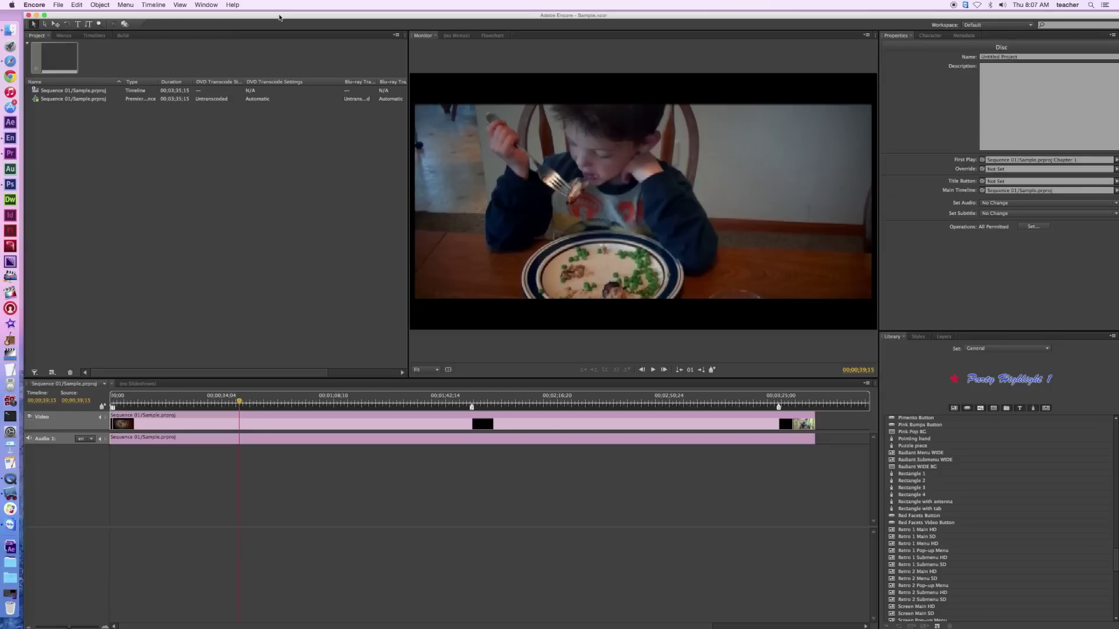
left_click_drag(279, 17, 278, 17)
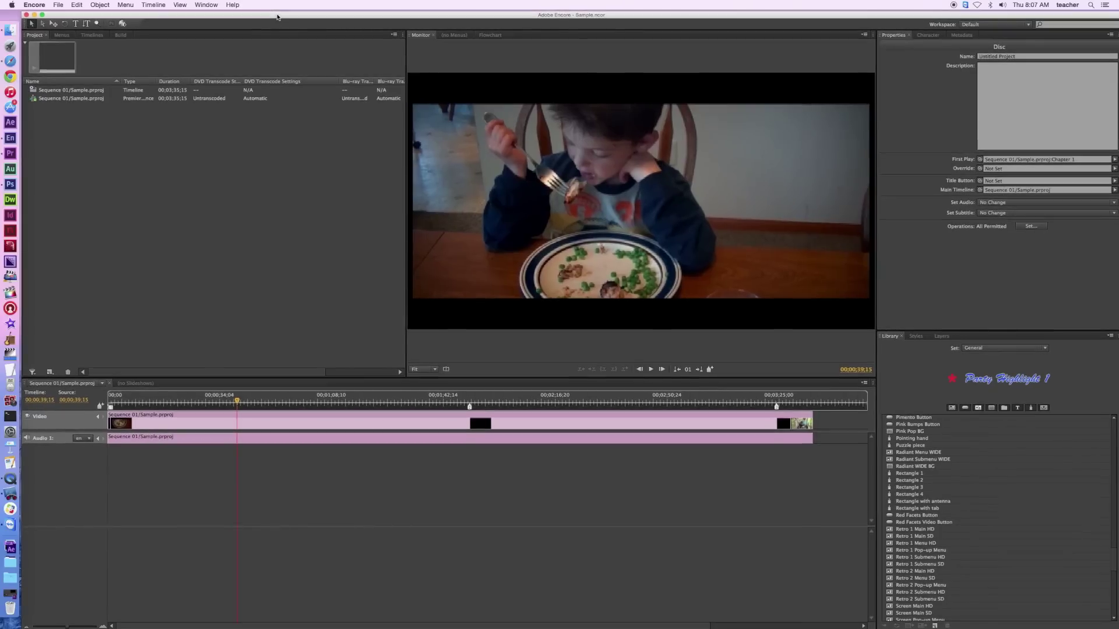